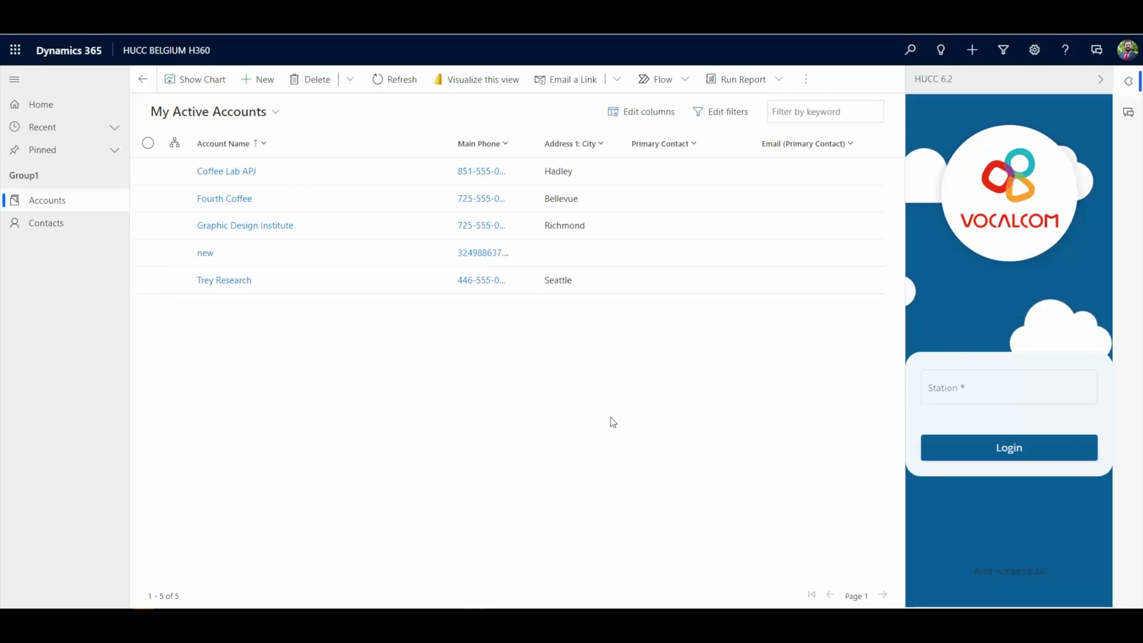
Log the agent into the HUCC 6.2 panel using station 2.
click(963, 387)
click(1004, 418)
click(970, 452)
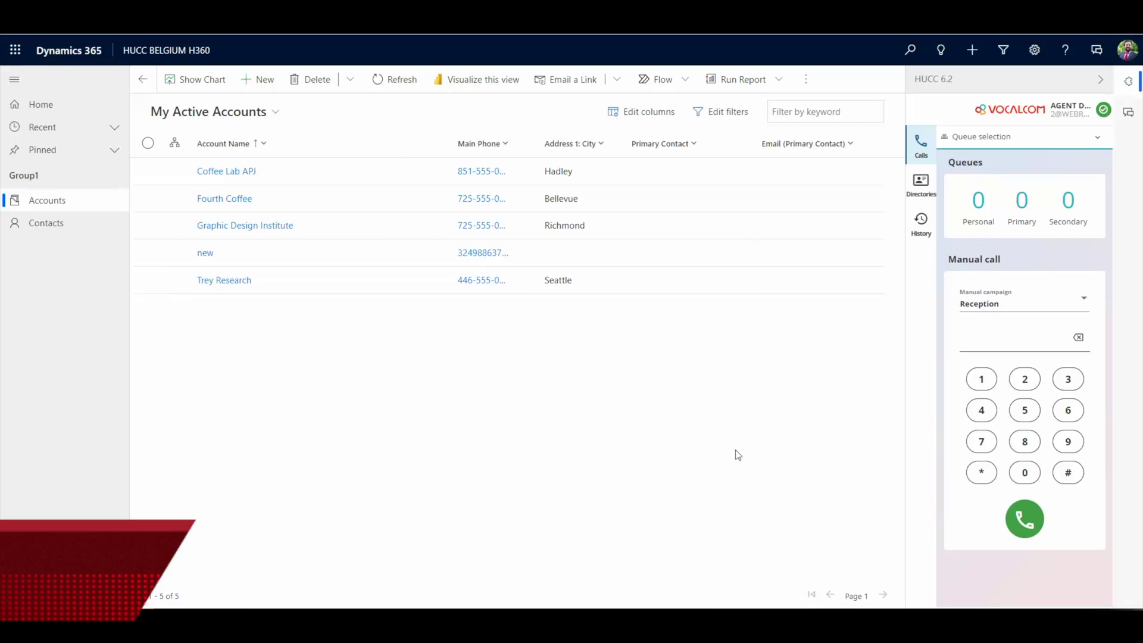
click(1104, 109)
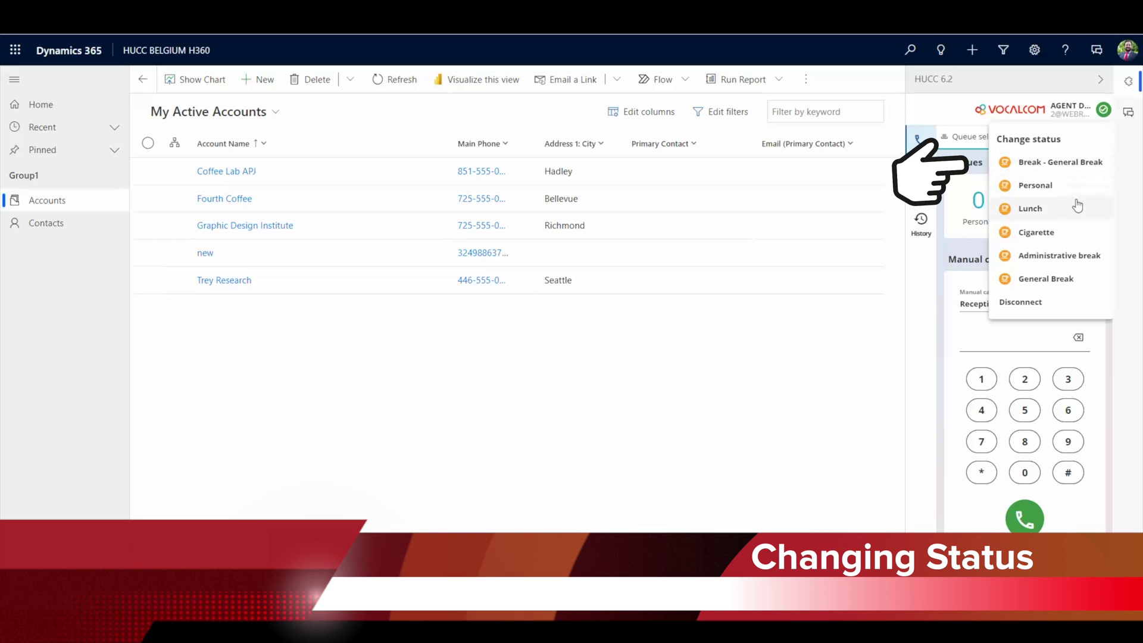
click(1065, 278)
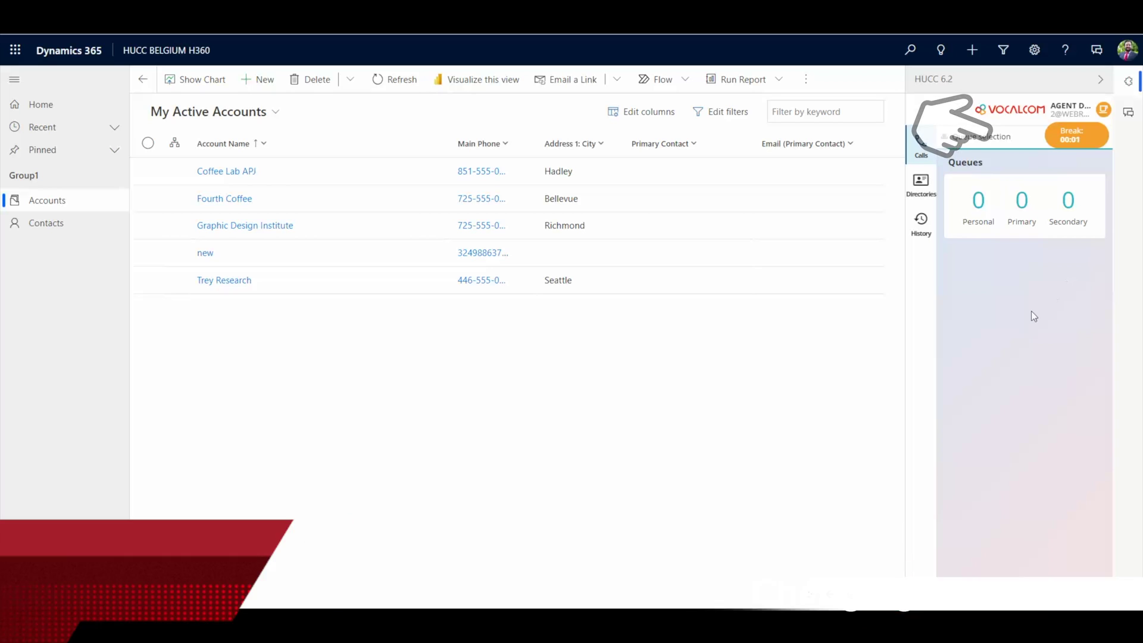
click(1082, 110)
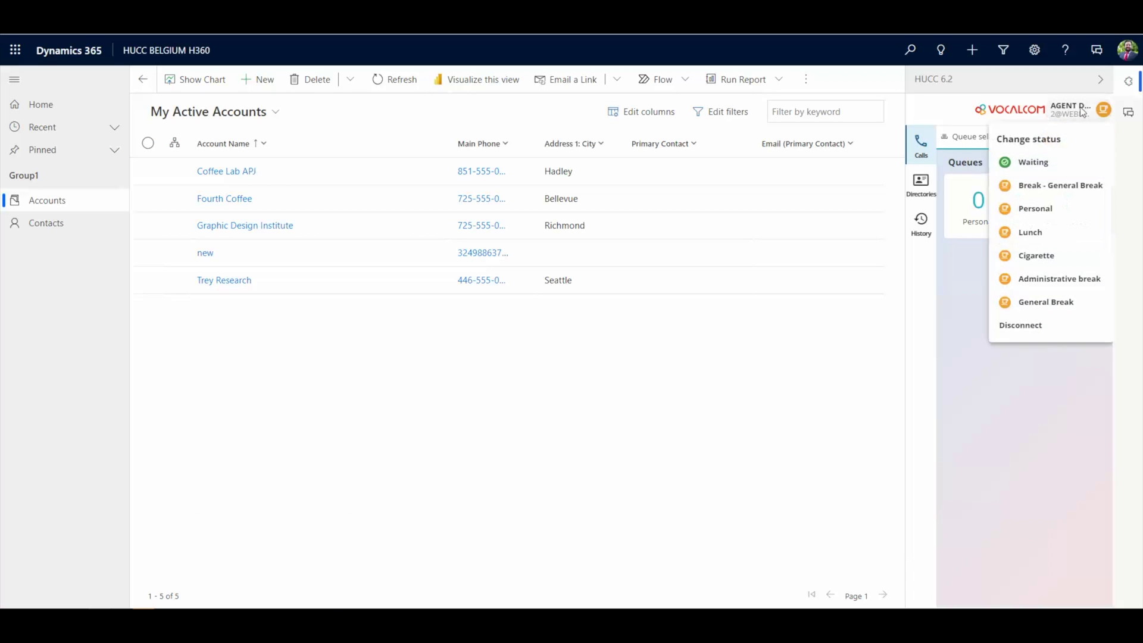
click(1058, 188)
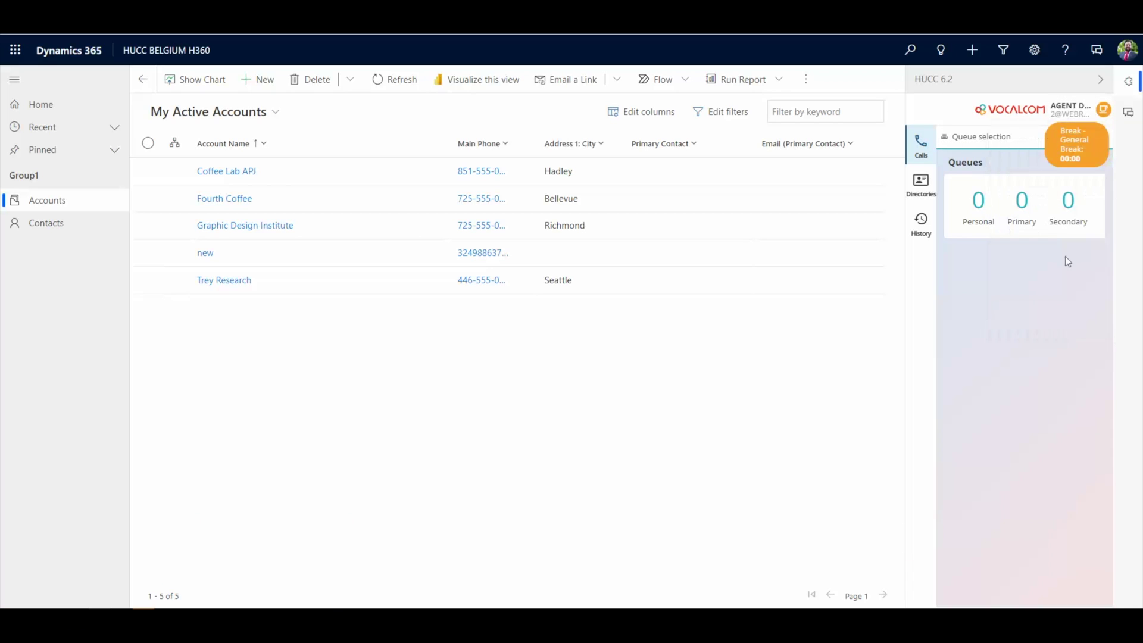
click(1081, 118)
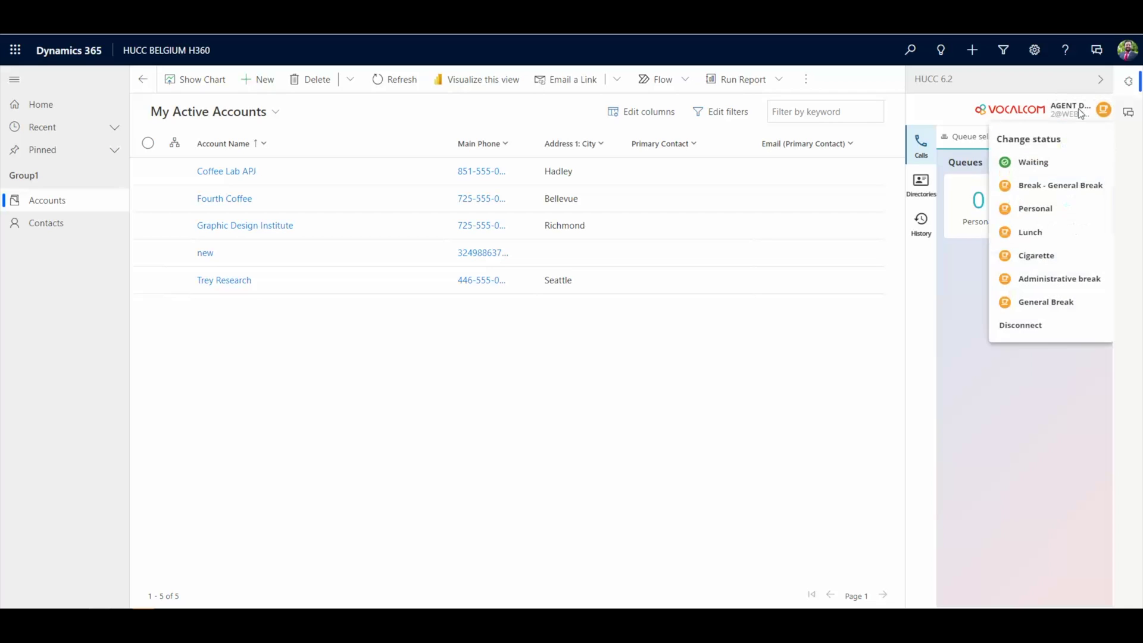
click(1060, 236)
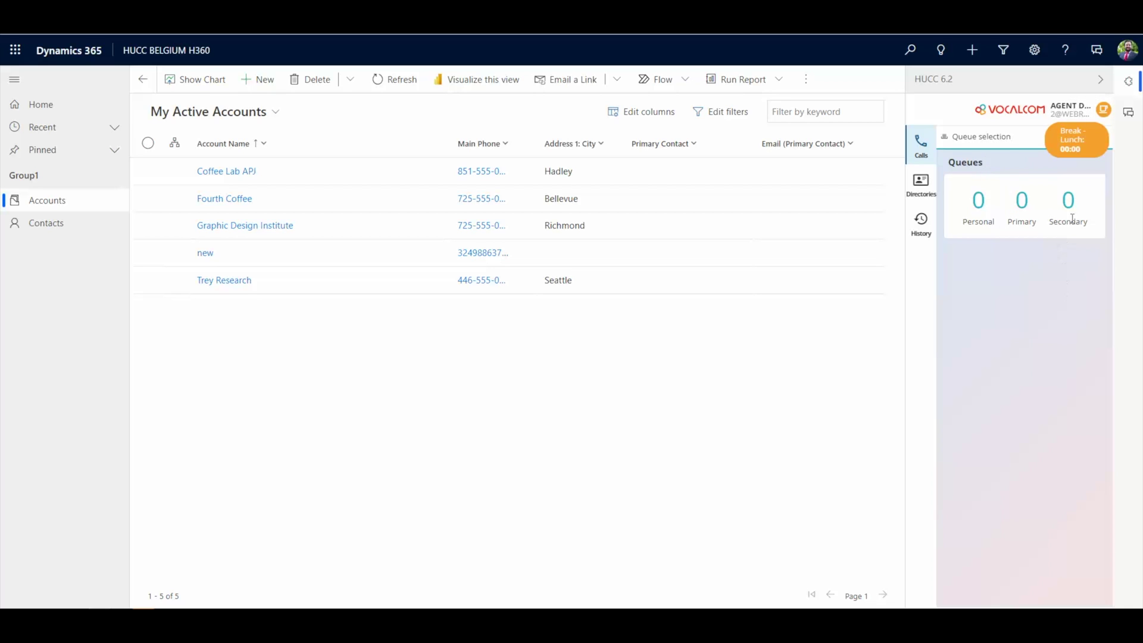
click(1078, 115)
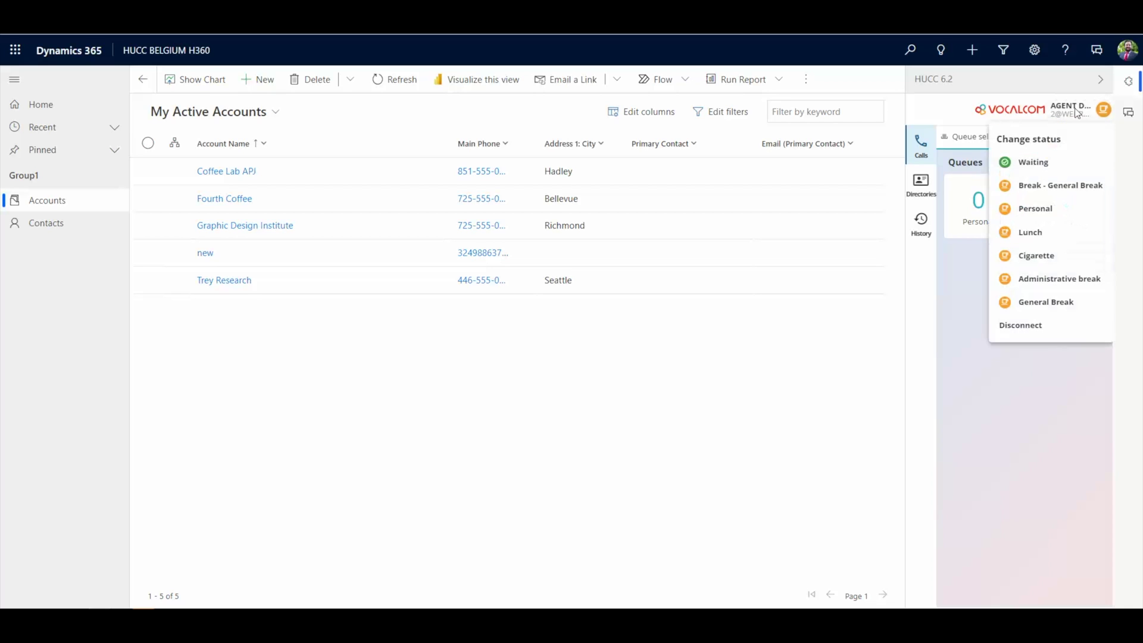
click(1058, 172)
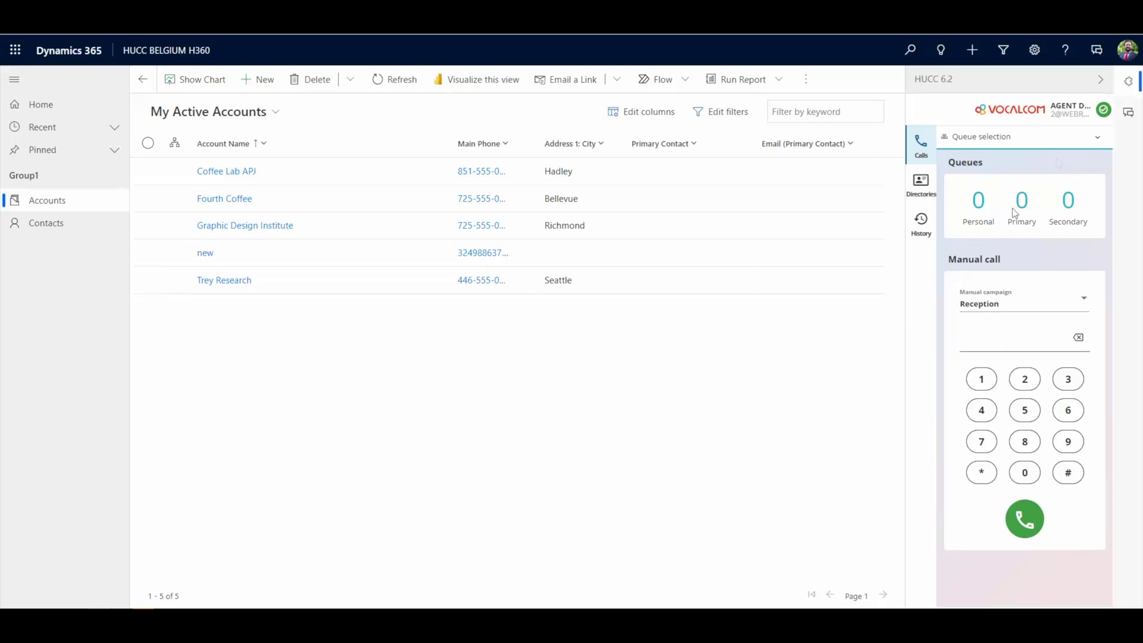
click(1004, 137)
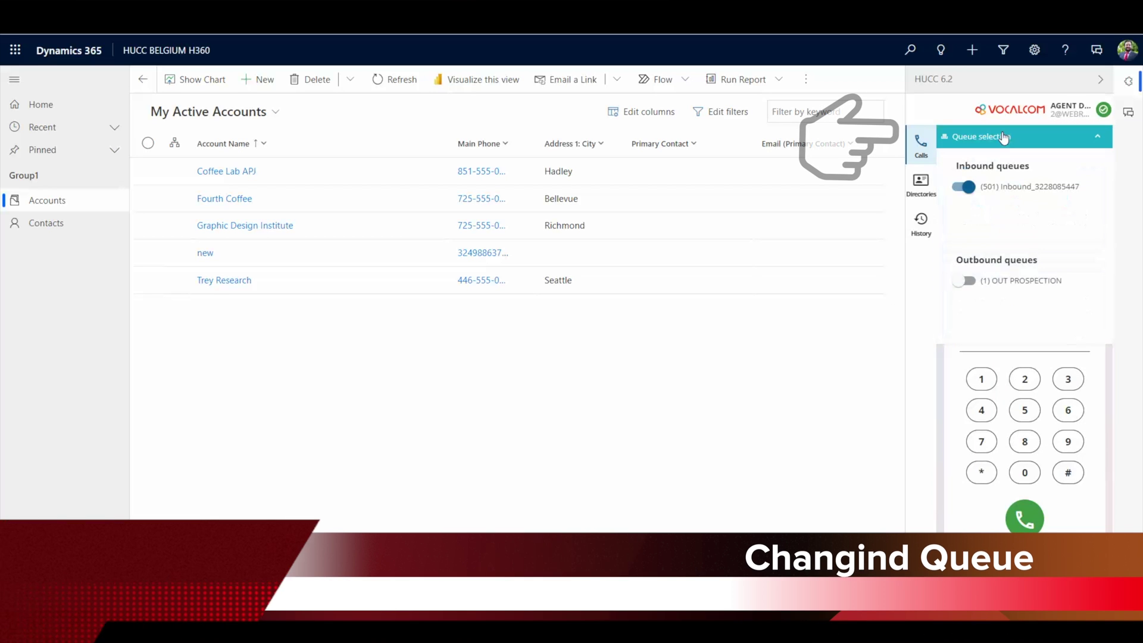
click(969, 187)
click(971, 189)
click(966, 281)
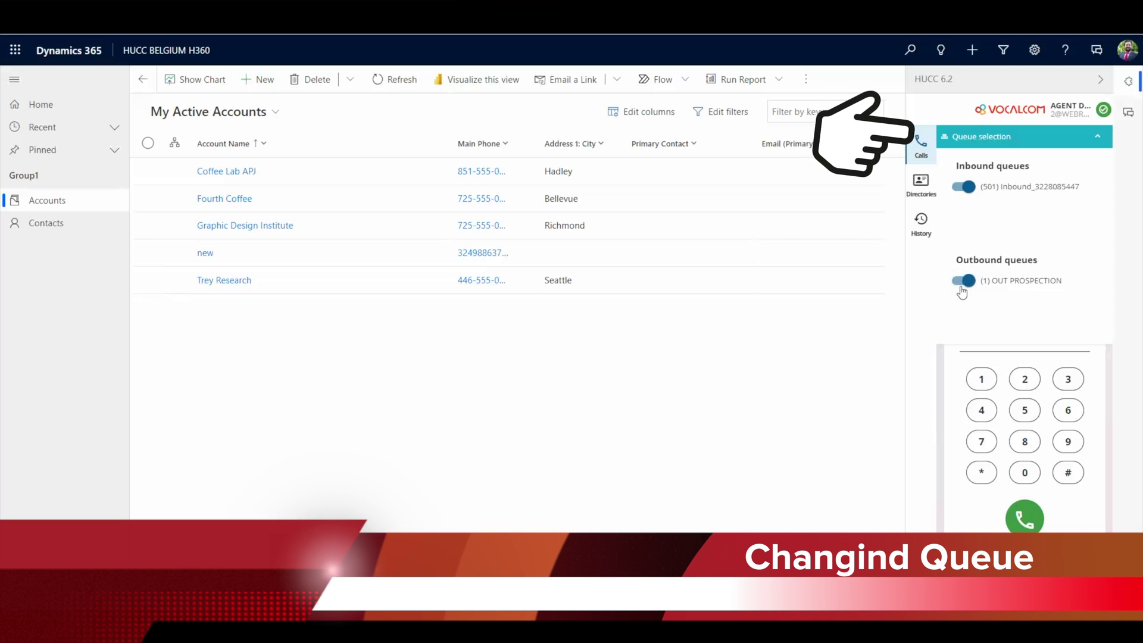
click(967, 283)
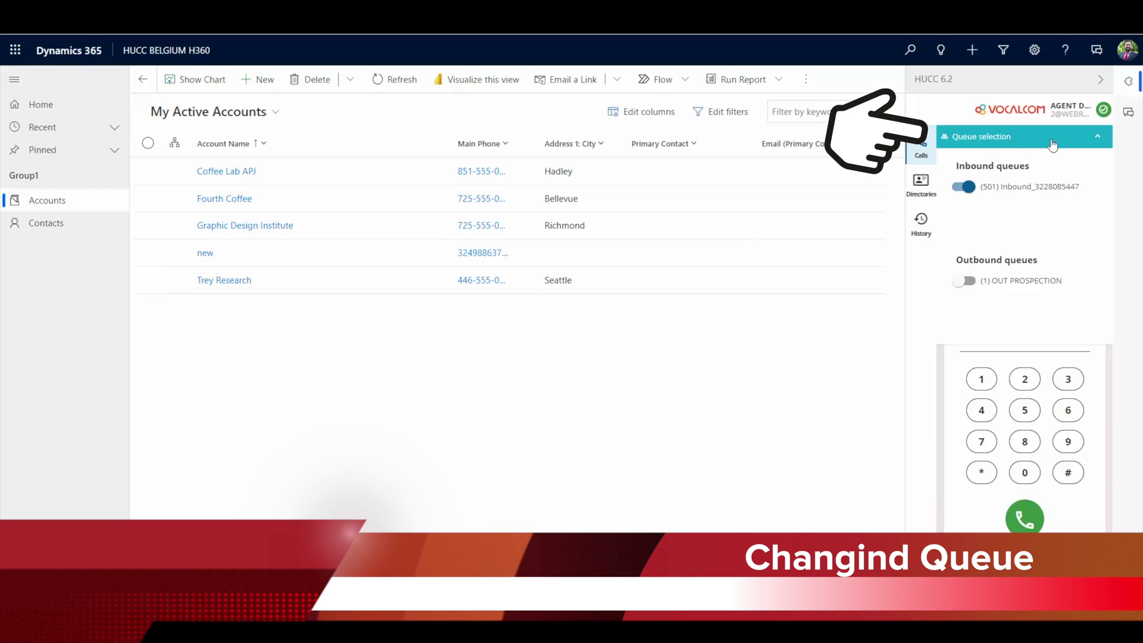
click(1099, 141)
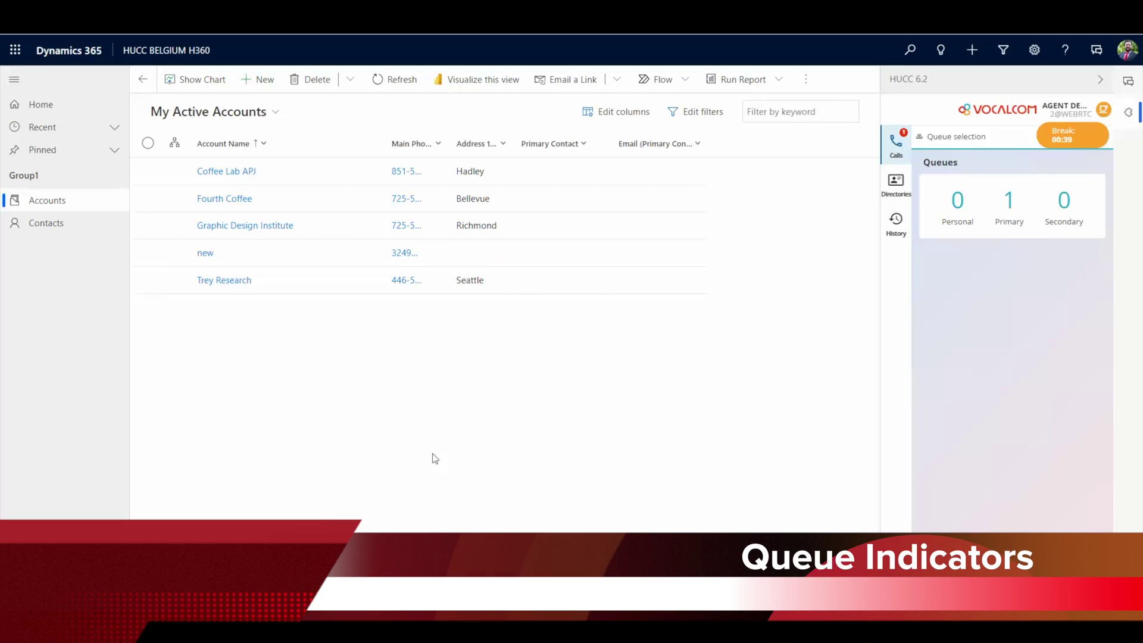
Refresh the HUCC side panel and switch the agent status from break to Waiting.
click(1101, 81)
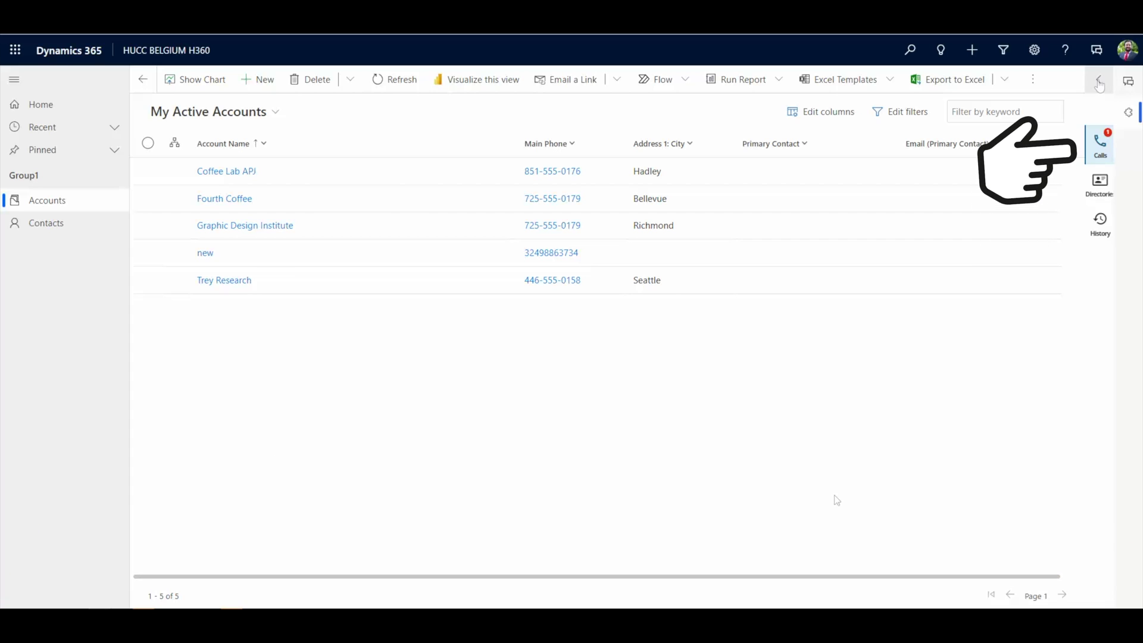
click(1099, 82)
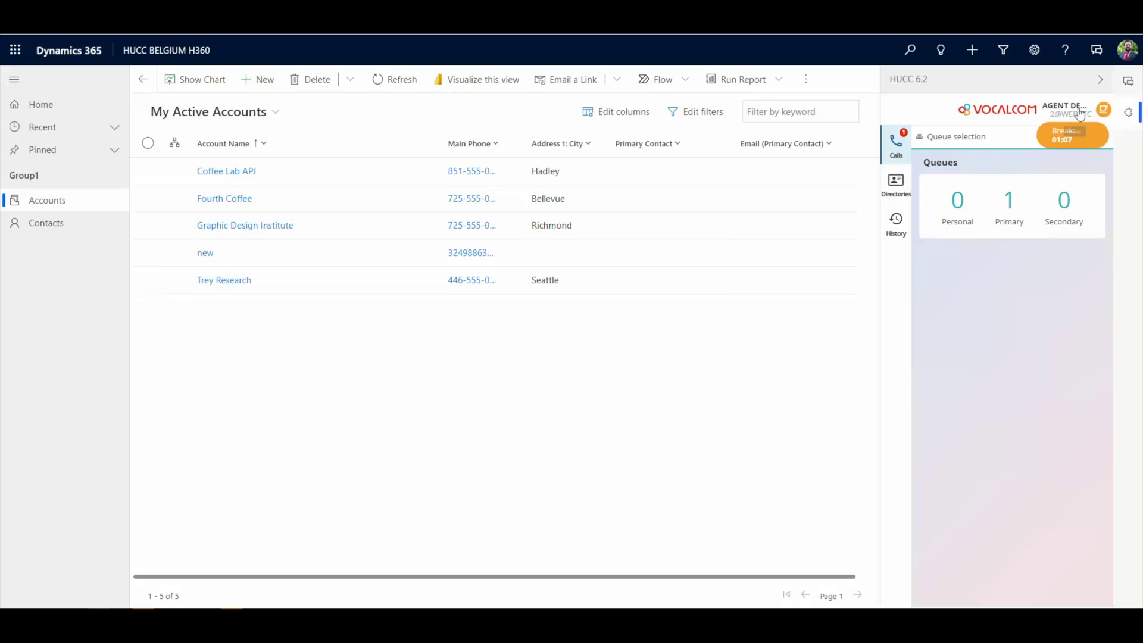
click(1079, 110)
click(1058, 169)
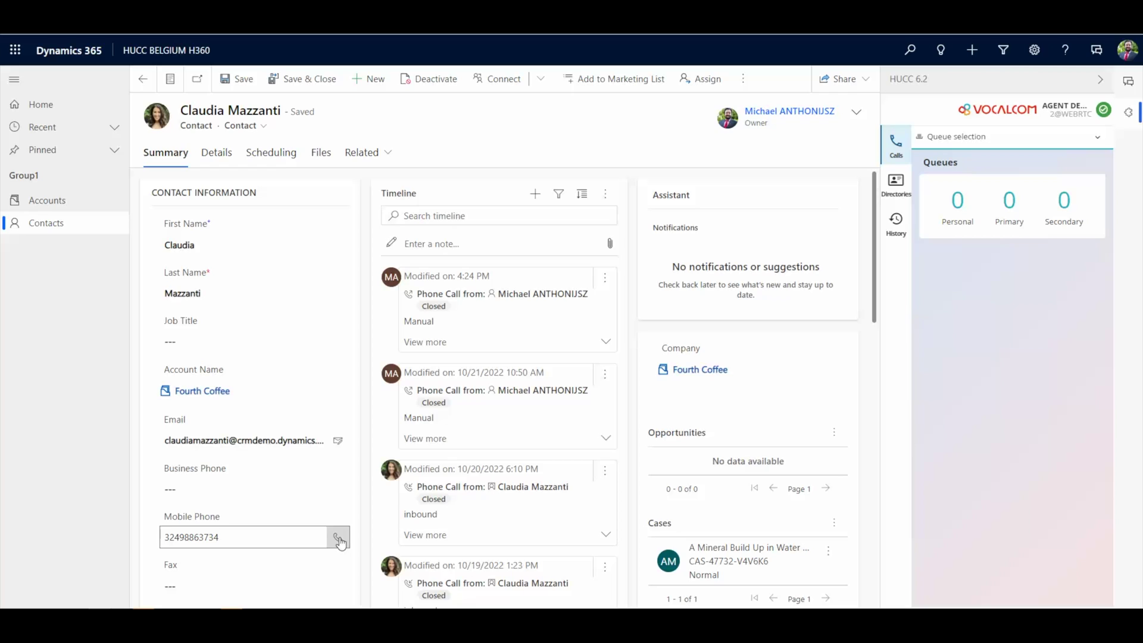
Dial the contact's Mobile Phone number and attach the live call to the matching contact.
click(338, 539)
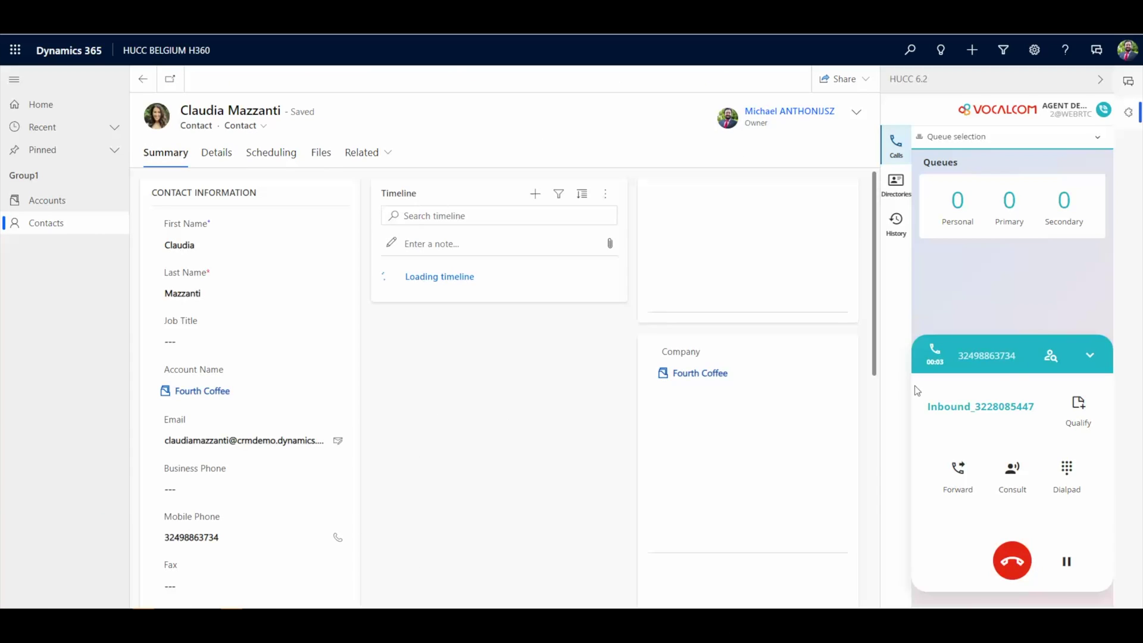
click(1052, 357)
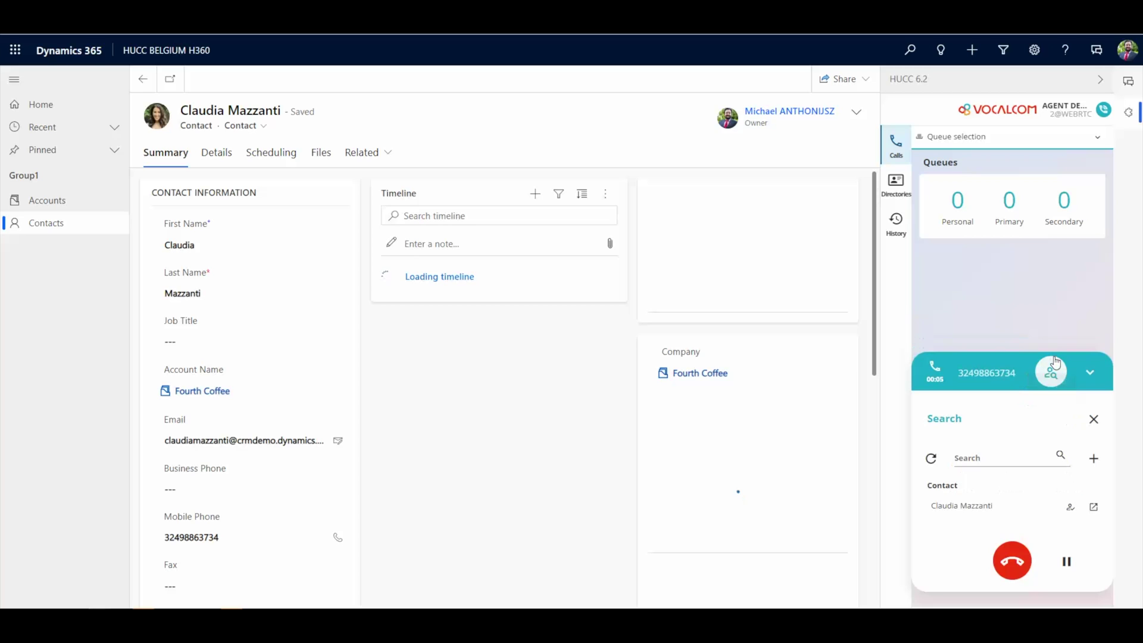
click(1071, 510)
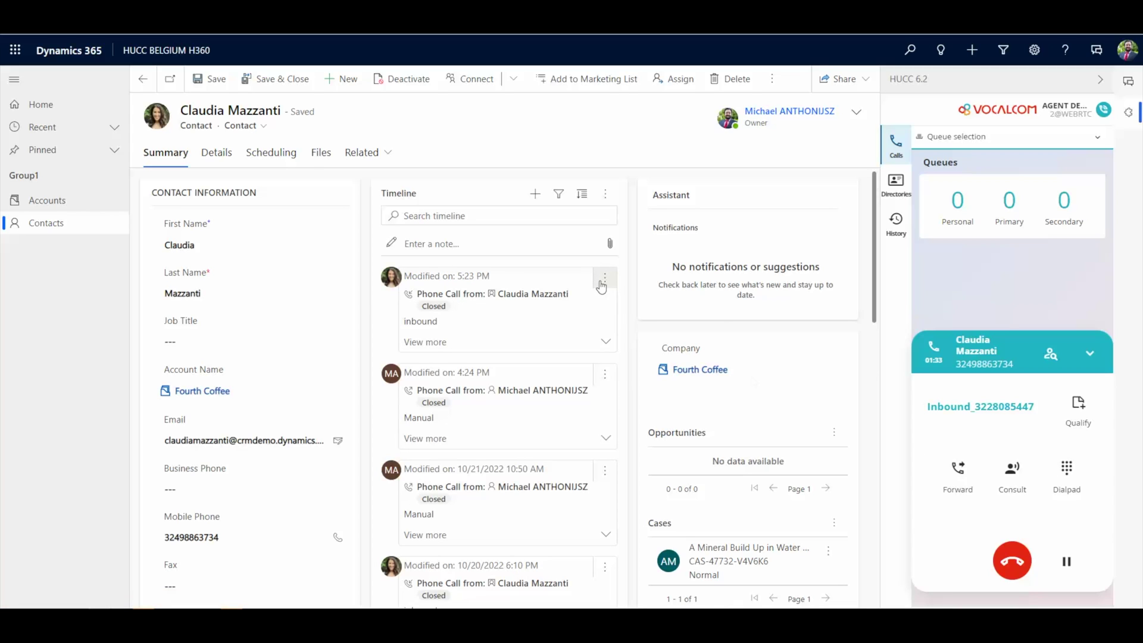
Open the phone call record from the top timeline entry and review it.
click(601, 285)
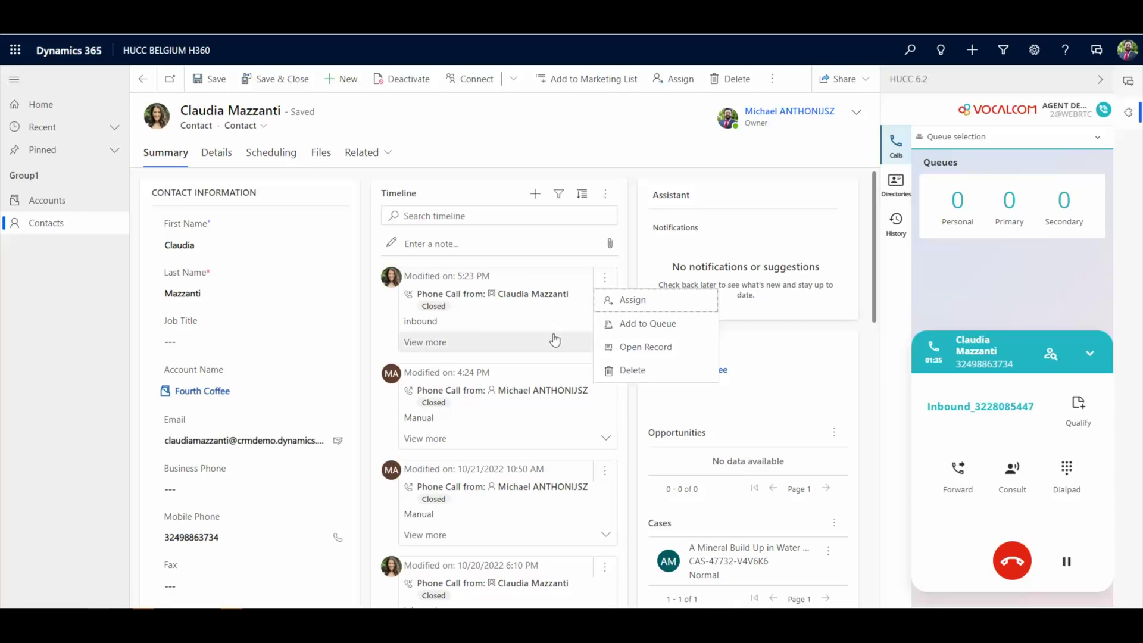
click(619, 349)
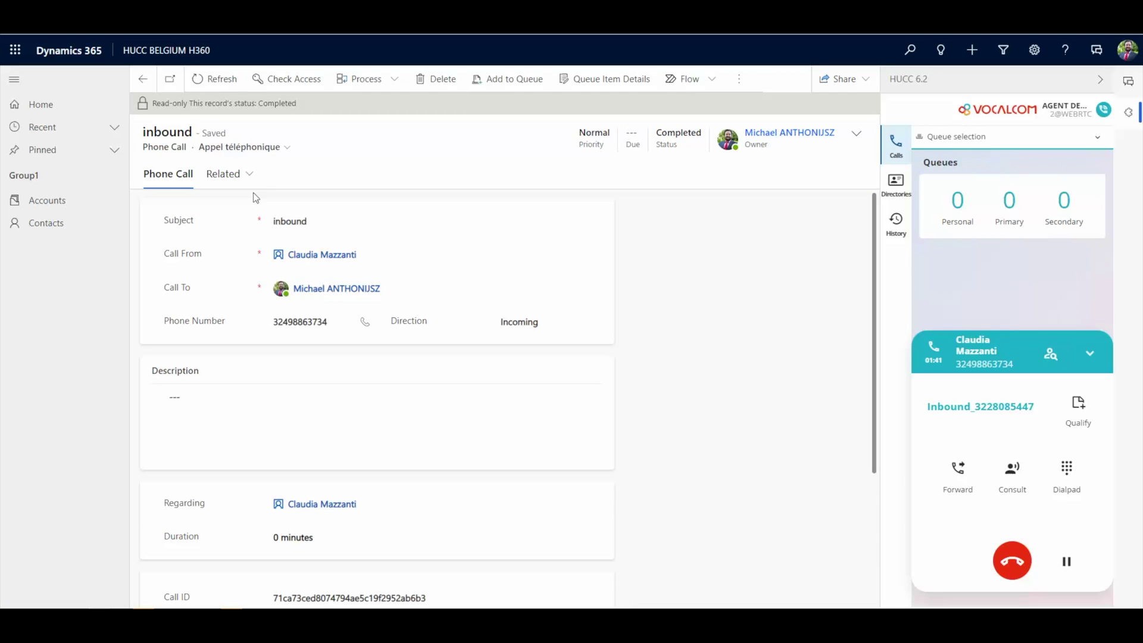
scroll(536, 327, down, 4)
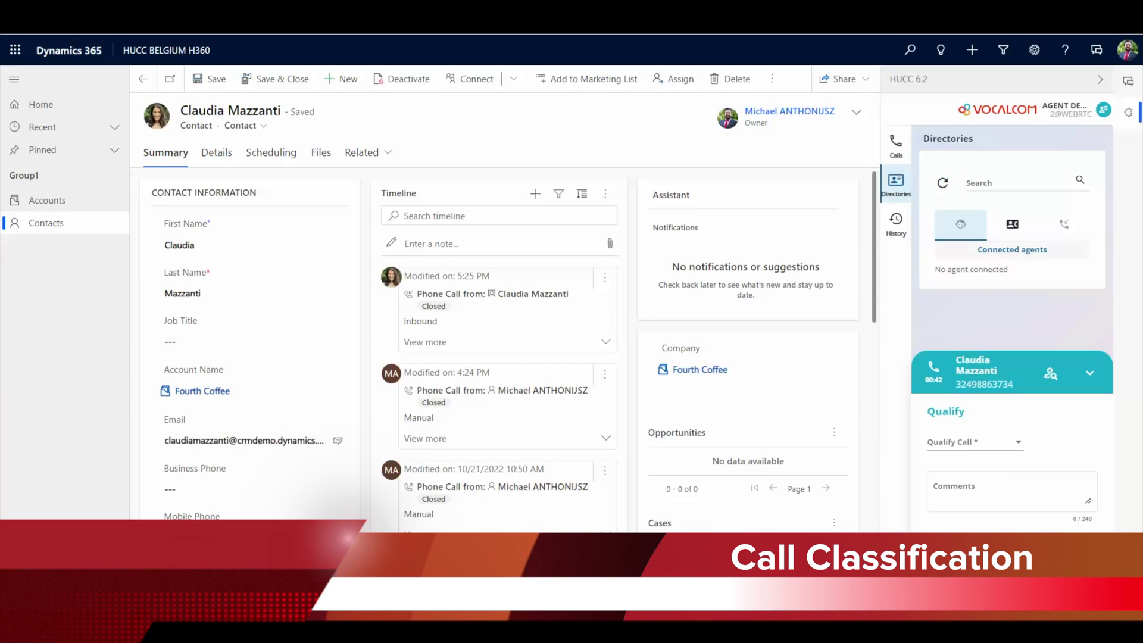
Qualify the call as Sales with a comment about a sales question and submit it.
click(1015, 444)
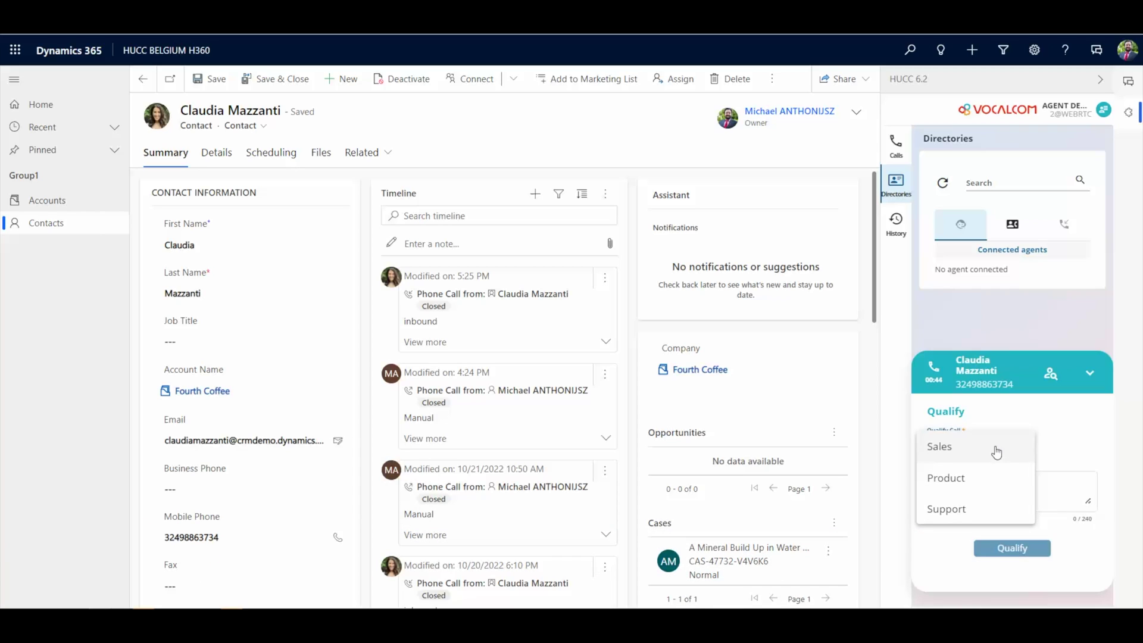
click(976, 455)
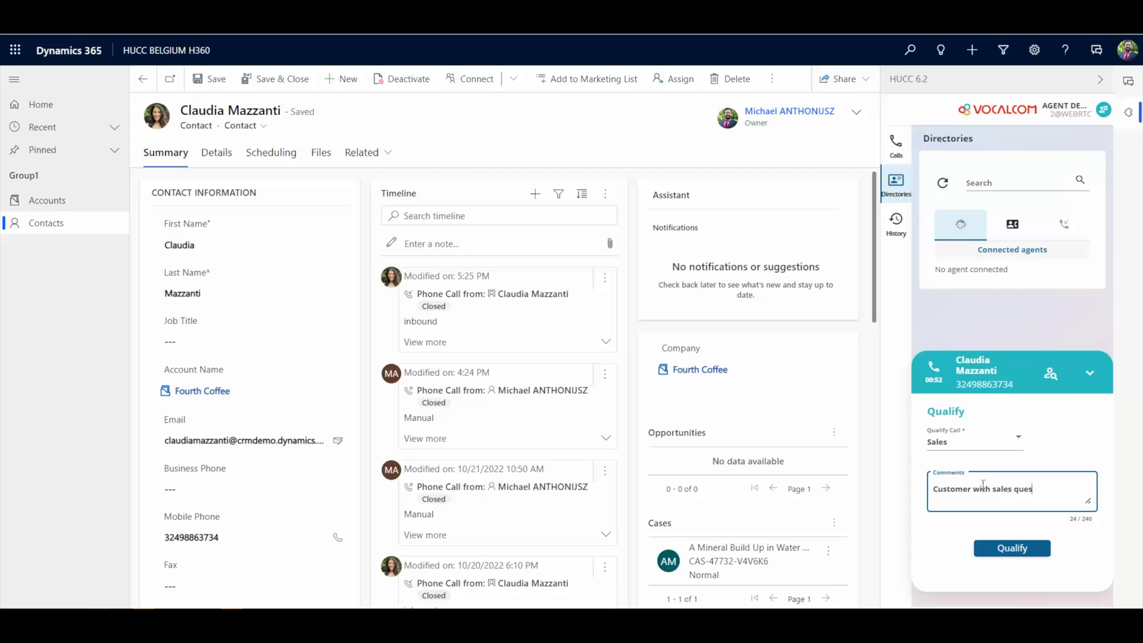
click(1004, 553)
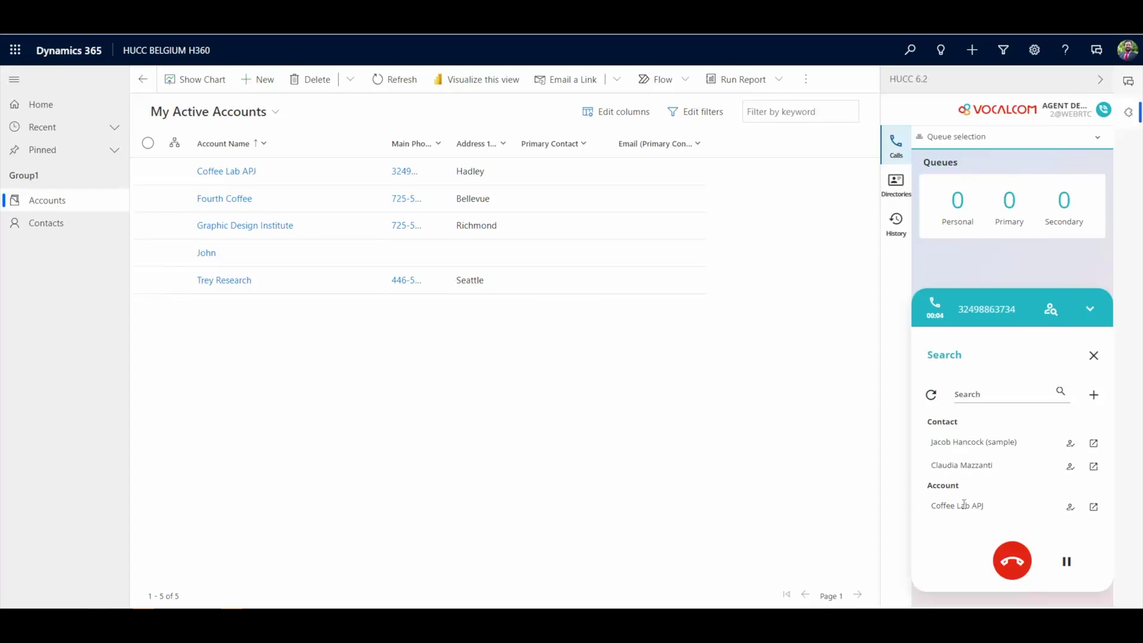
Attach the incoming call to the chosen contact among the matching CRM records.
click(1072, 508)
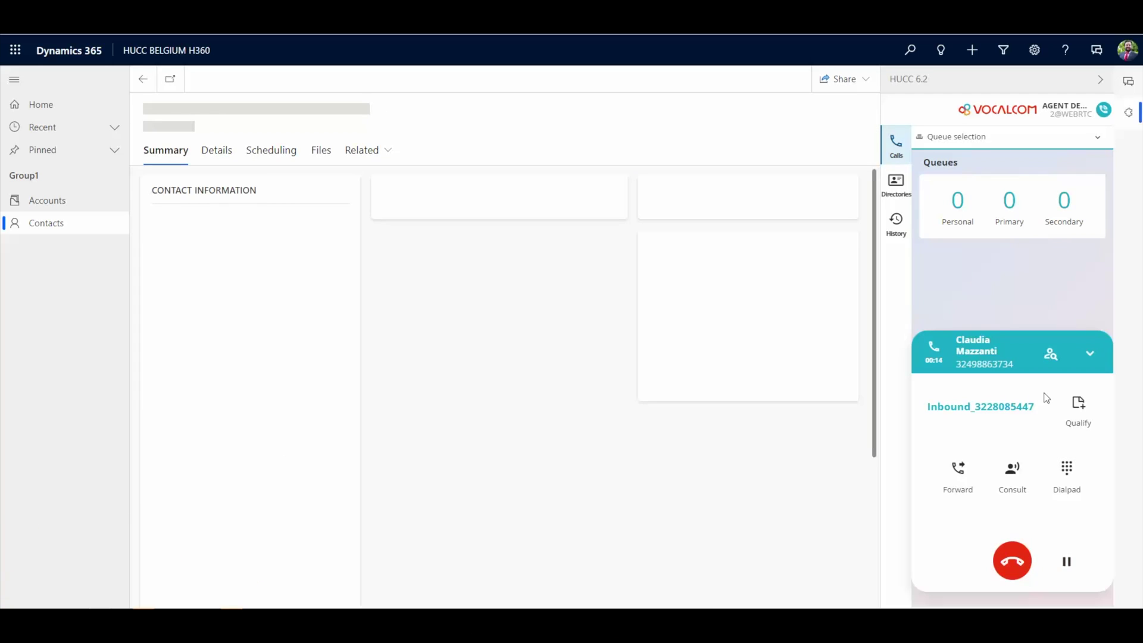
Hold and resume the caller, then start a call transfer with Forward.
click(1067, 562)
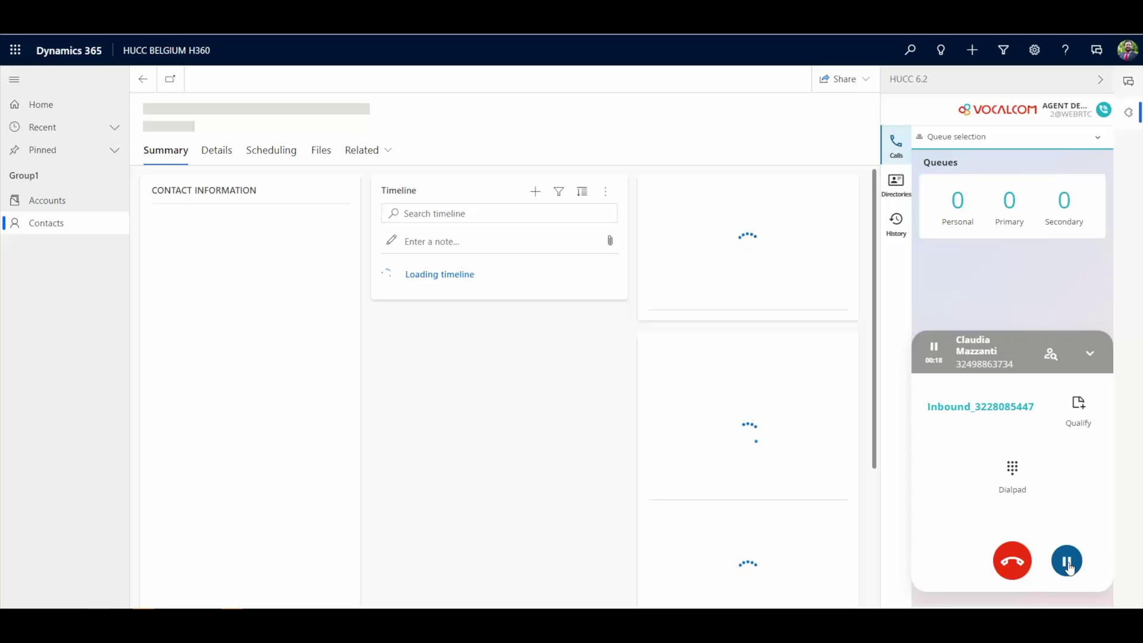
click(1068, 564)
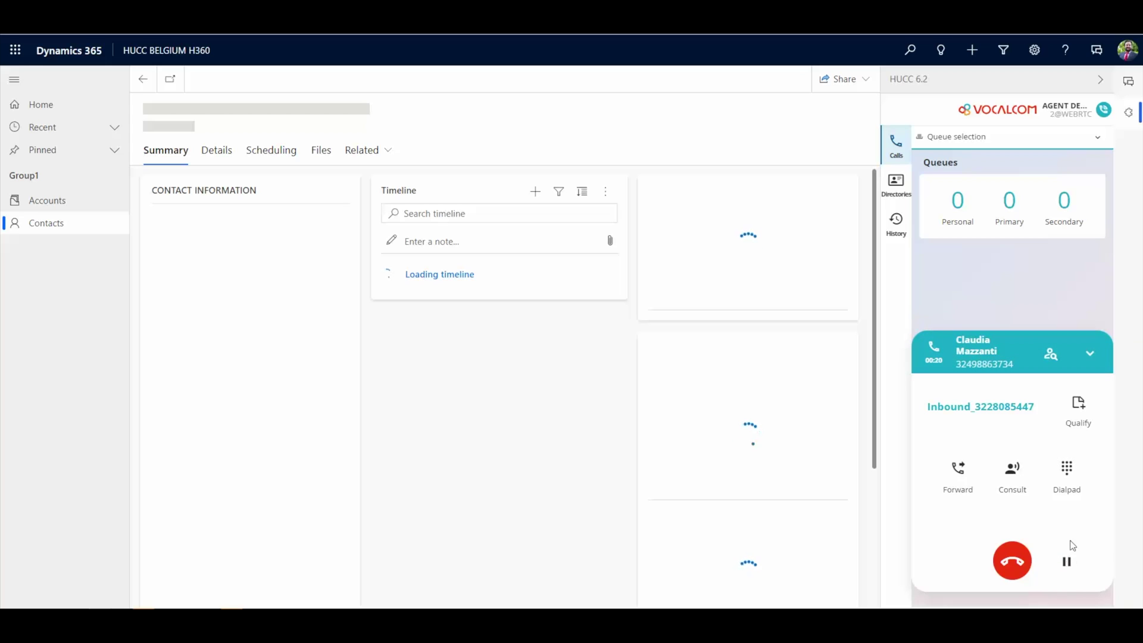
click(958, 471)
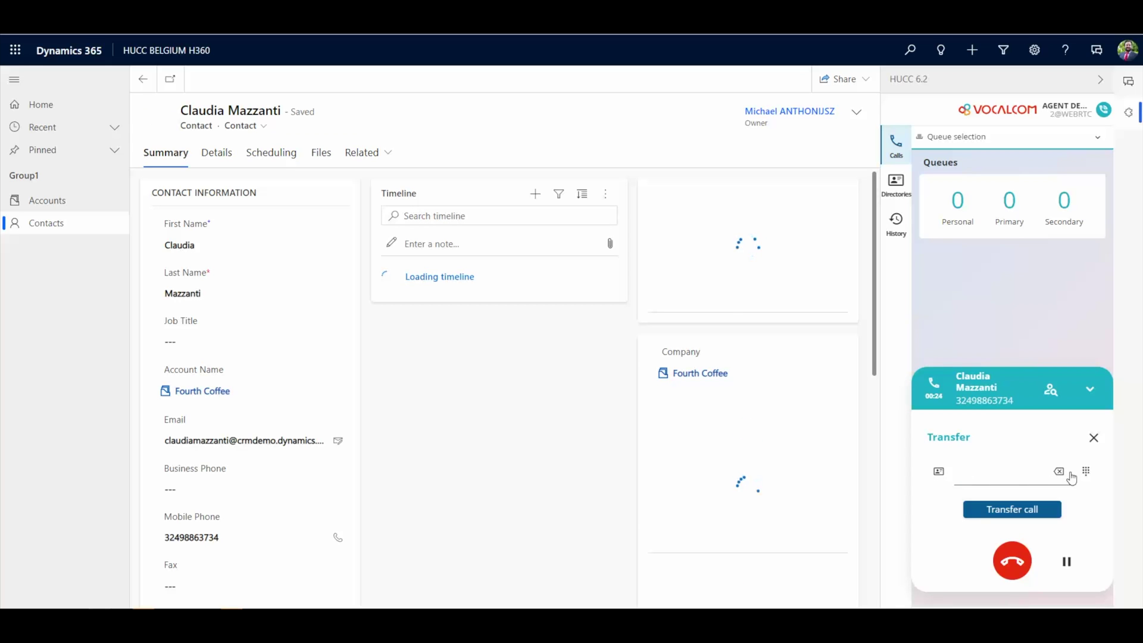
Show the Connected agents directory listing the two agents available for the transfer.
click(940, 474)
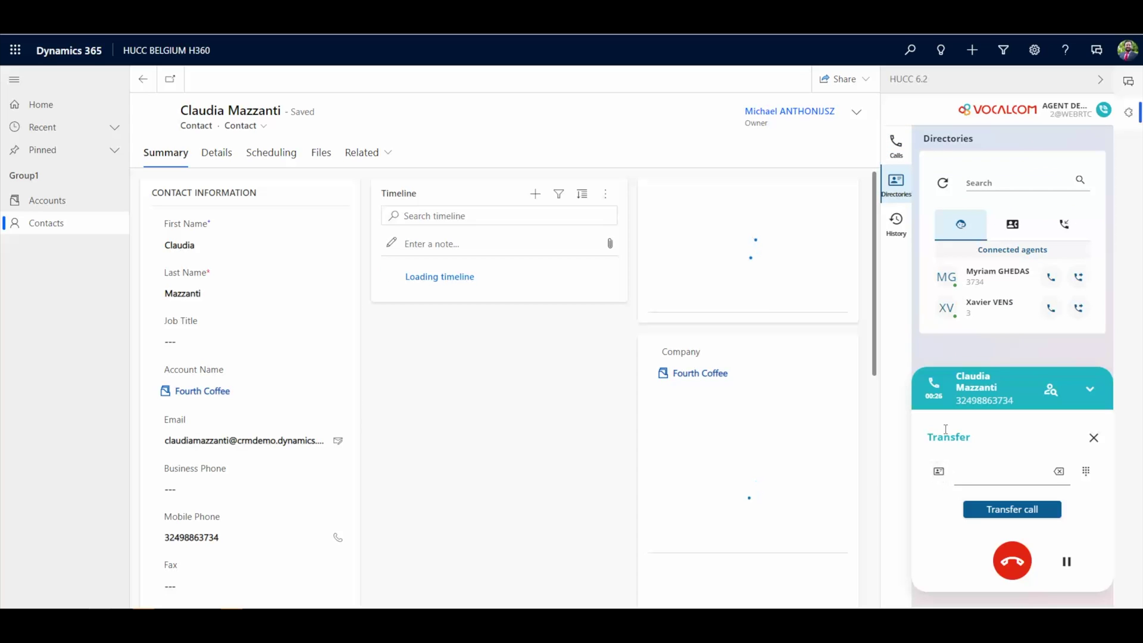